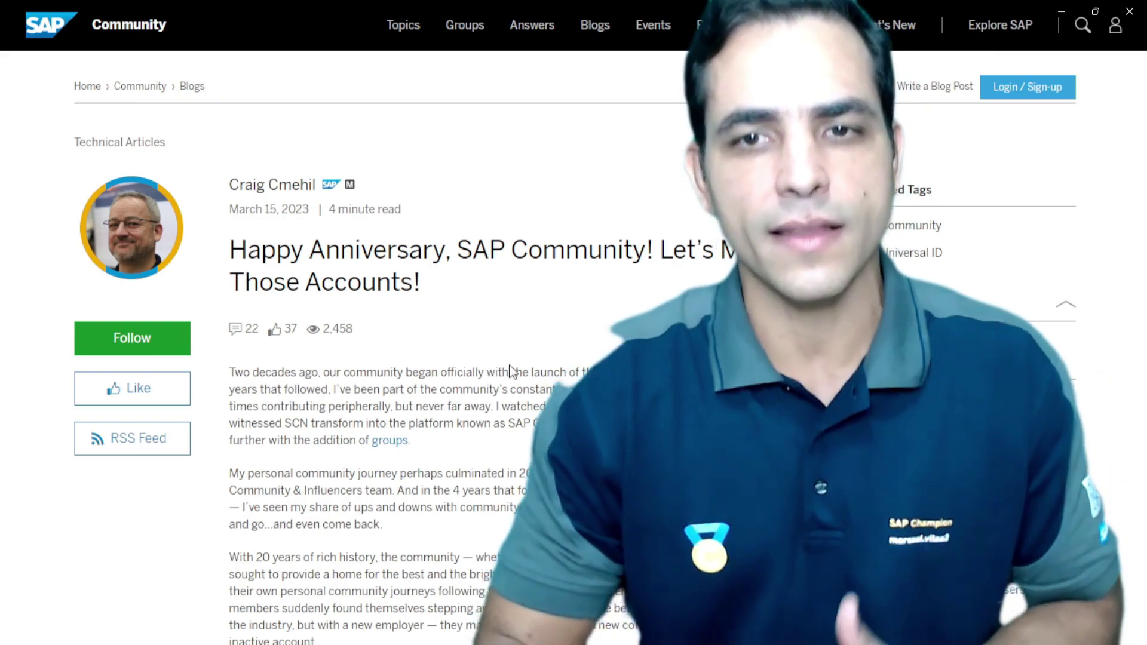
- Scroll down through the blog post to reach the SAP Community Account Merge page
scroll(511, 372, down, 2)
scroll(511, 372, down, 10)
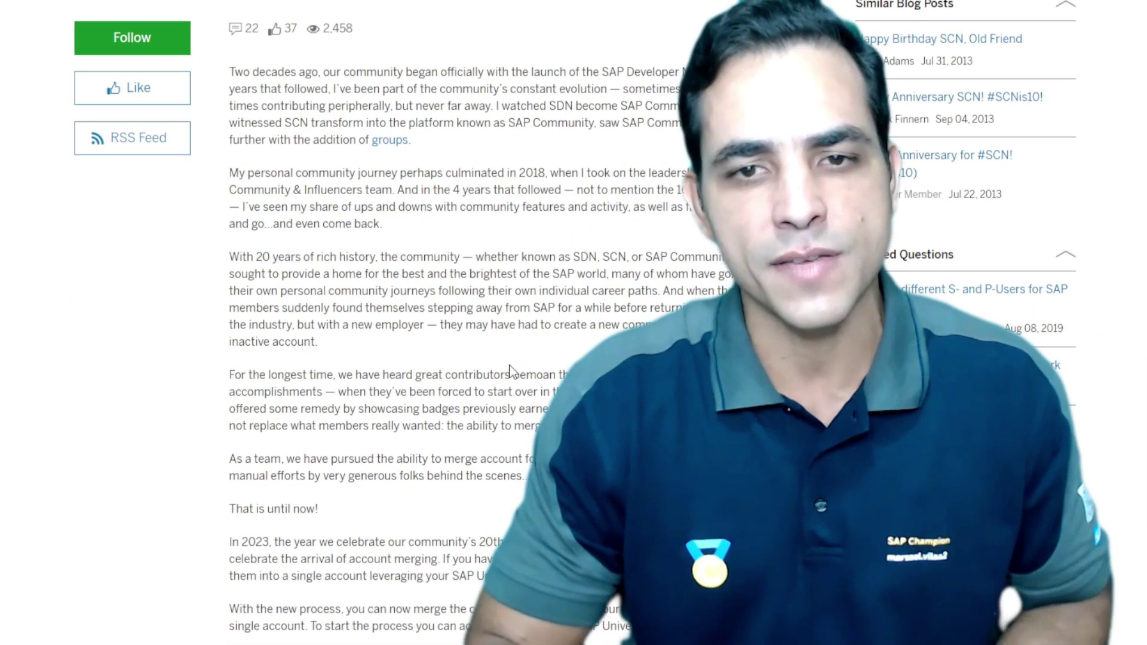
scroll(511, 371, down, 10)
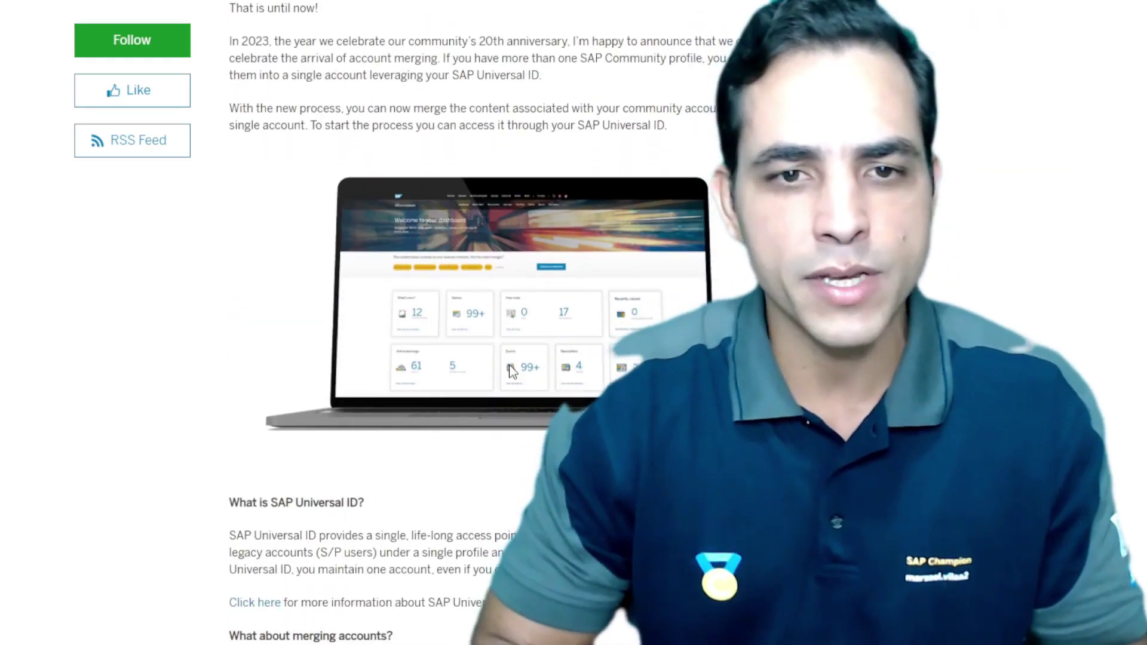
scroll(510, 371, down, 2)
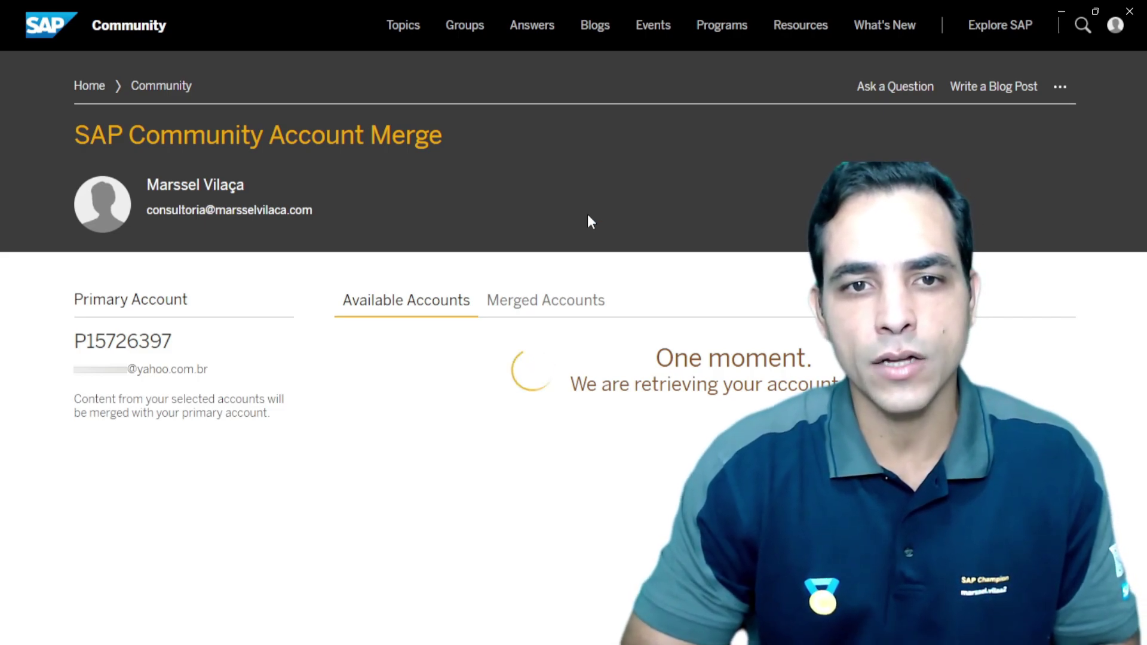
- Select all available accounts and choose Merge Selected to confirm merging three accounts
scroll(587, 214, down, 1)
scroll(590, 222, down, 3)
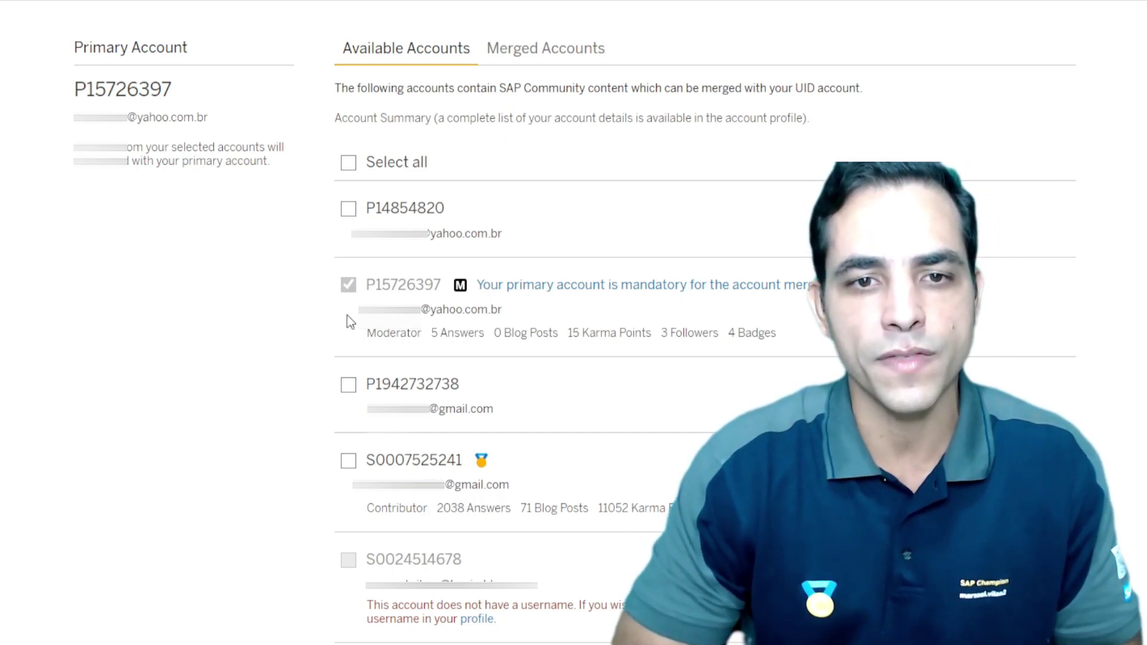
scroll(348, 322, down, 3)
scroll(349, 321, up, 3)
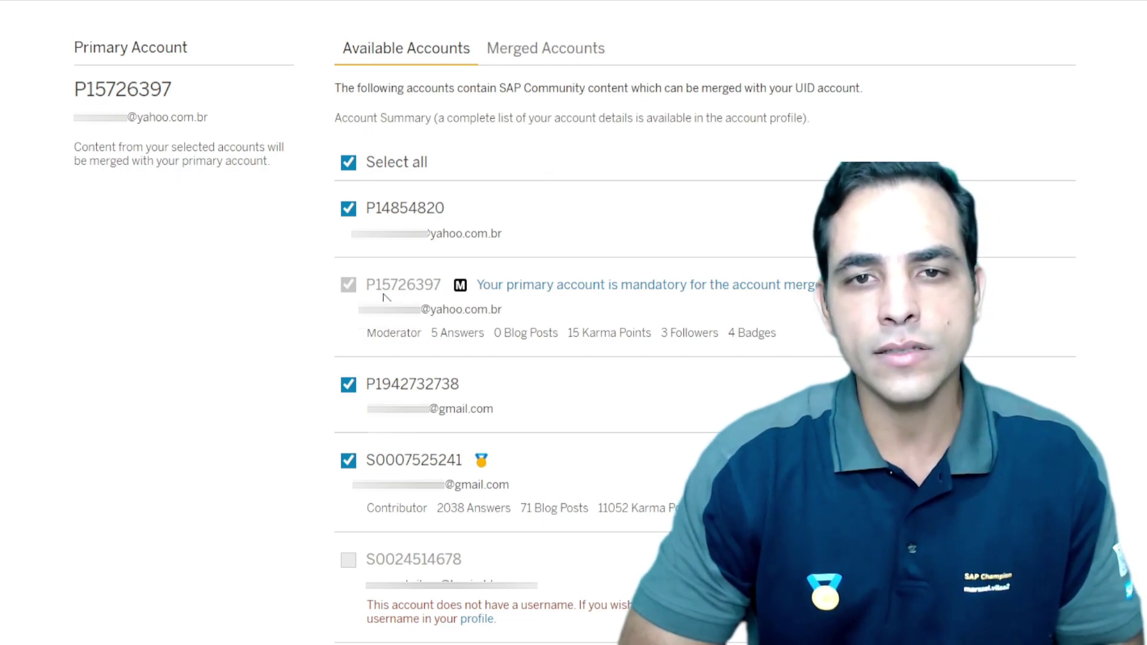
mouse_move(462, 299)
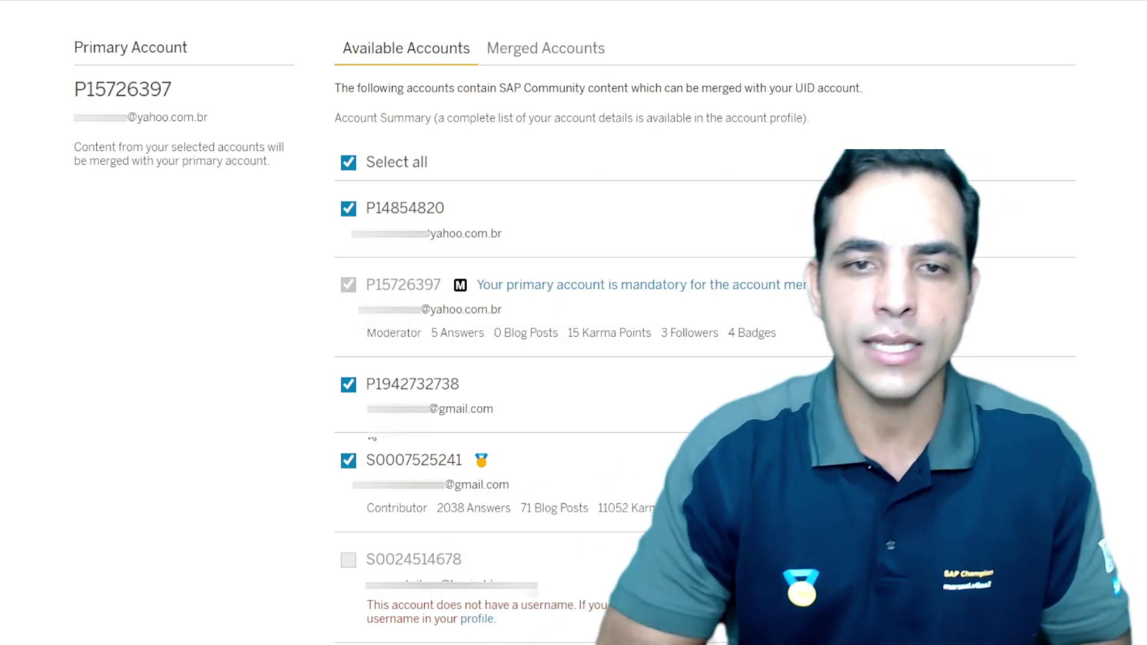
scroll(370, 469, down, 4)
click(391, 552)
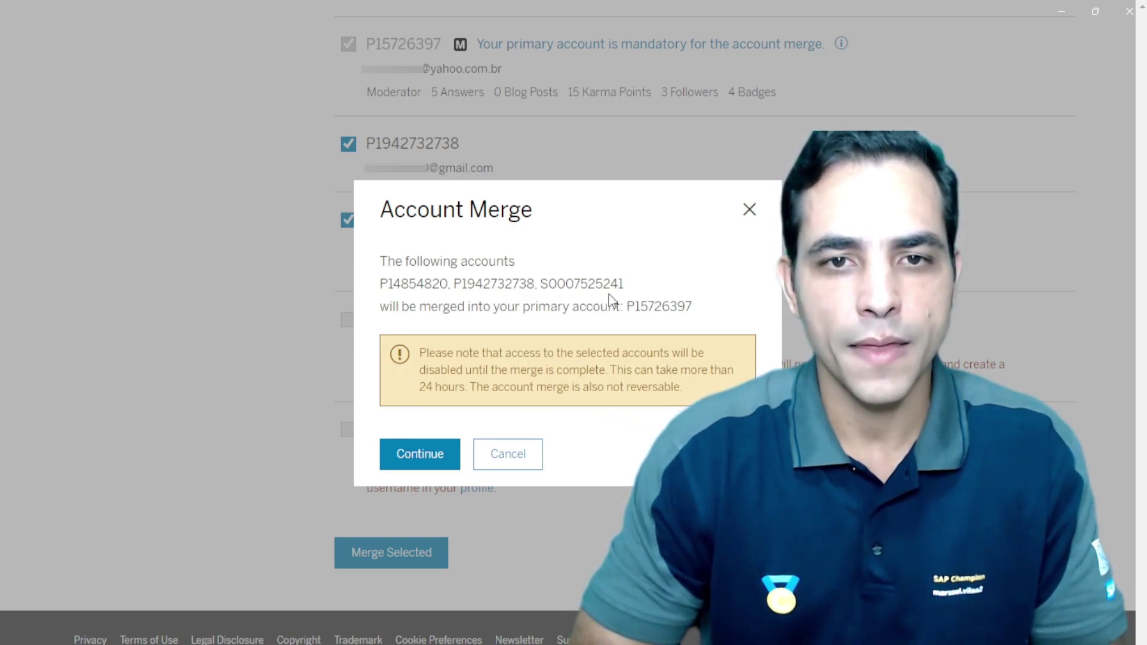
- Confirm merging the three accounts into the primary account
click(406, 455)
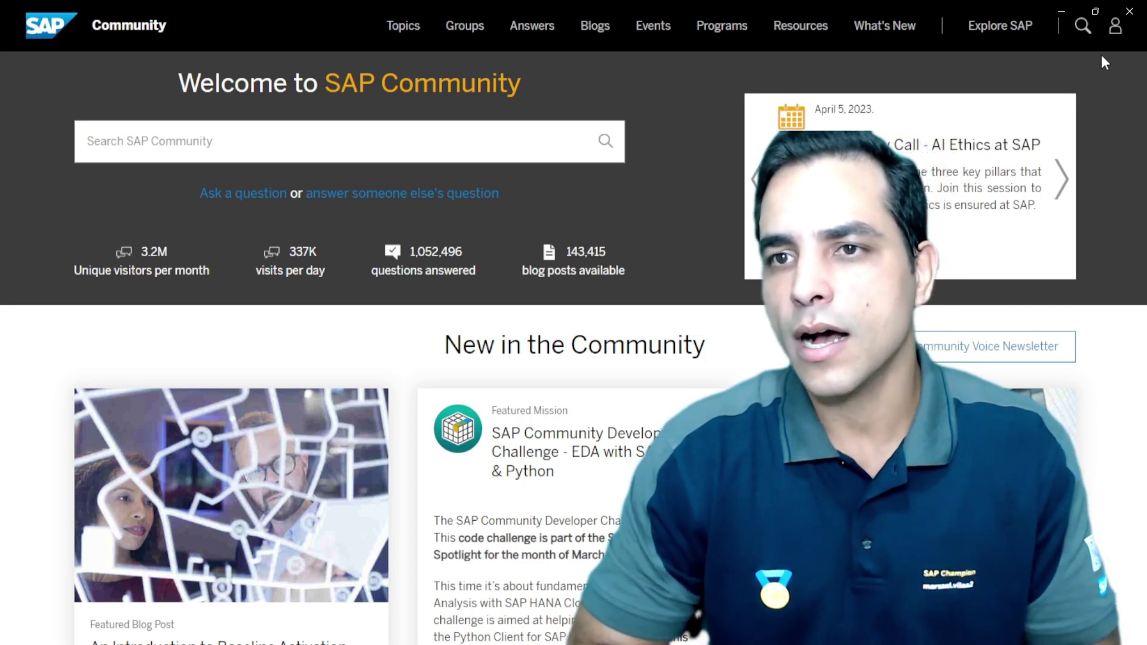
- Sign back in to SAP Community with the account e-mail on the SAP ID Log On page
click(1117, 27)
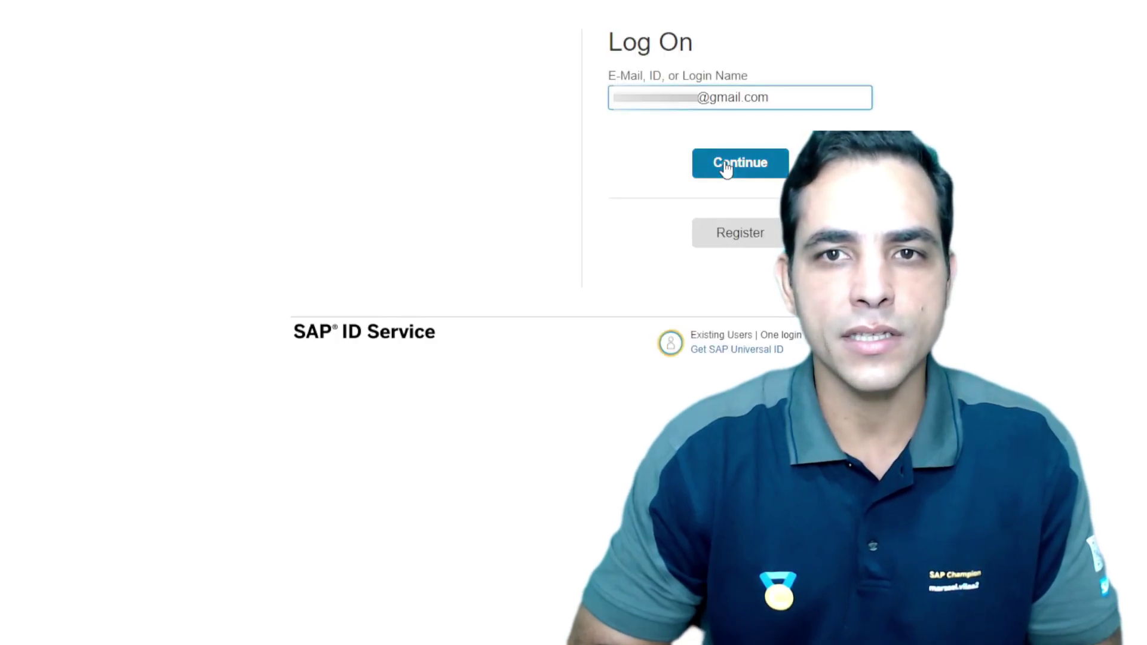
click(720, 162)
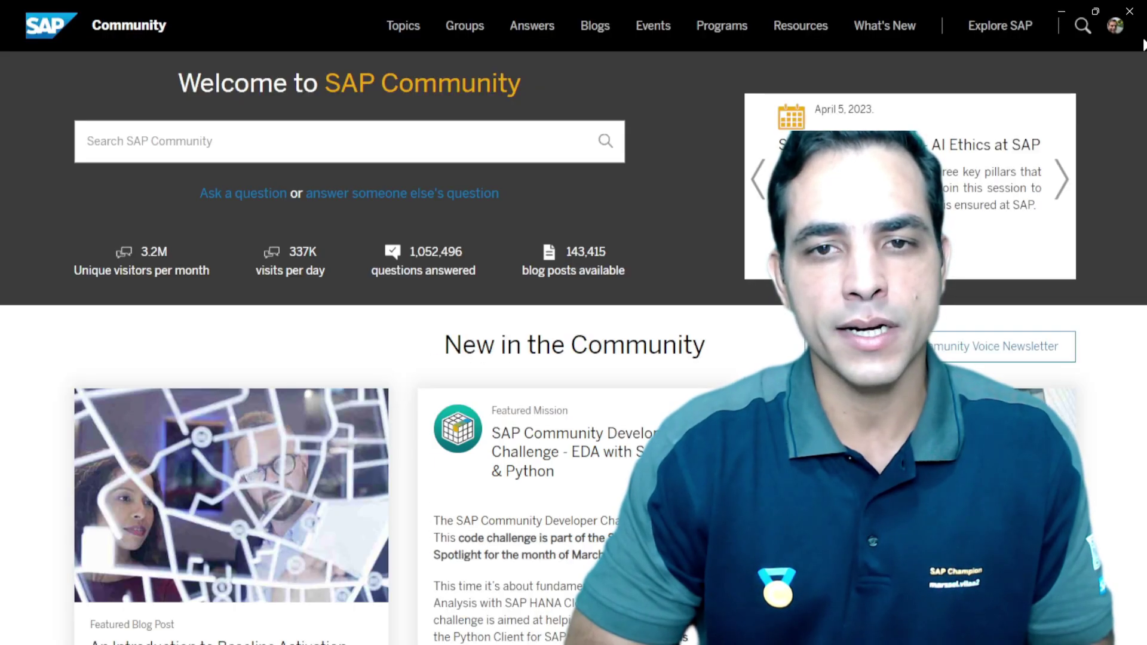
- Open the Dashboard and review Content I Wrote: 76 blog posts, 7 questions, 2059 answers
click(1115, 26)
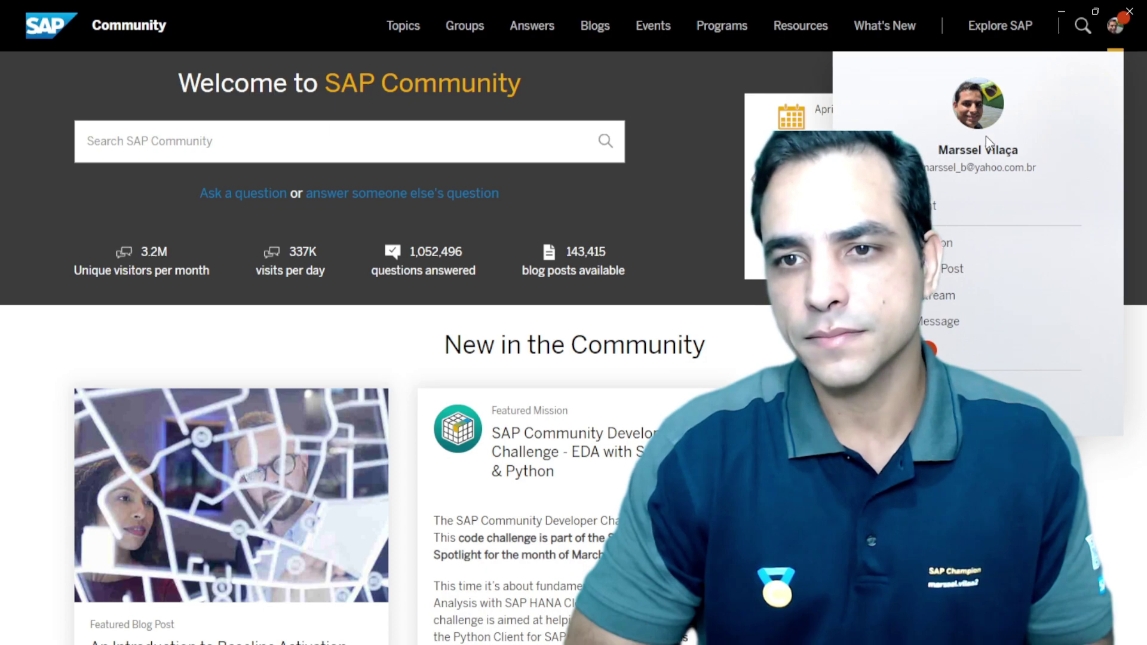
click(423, 315)
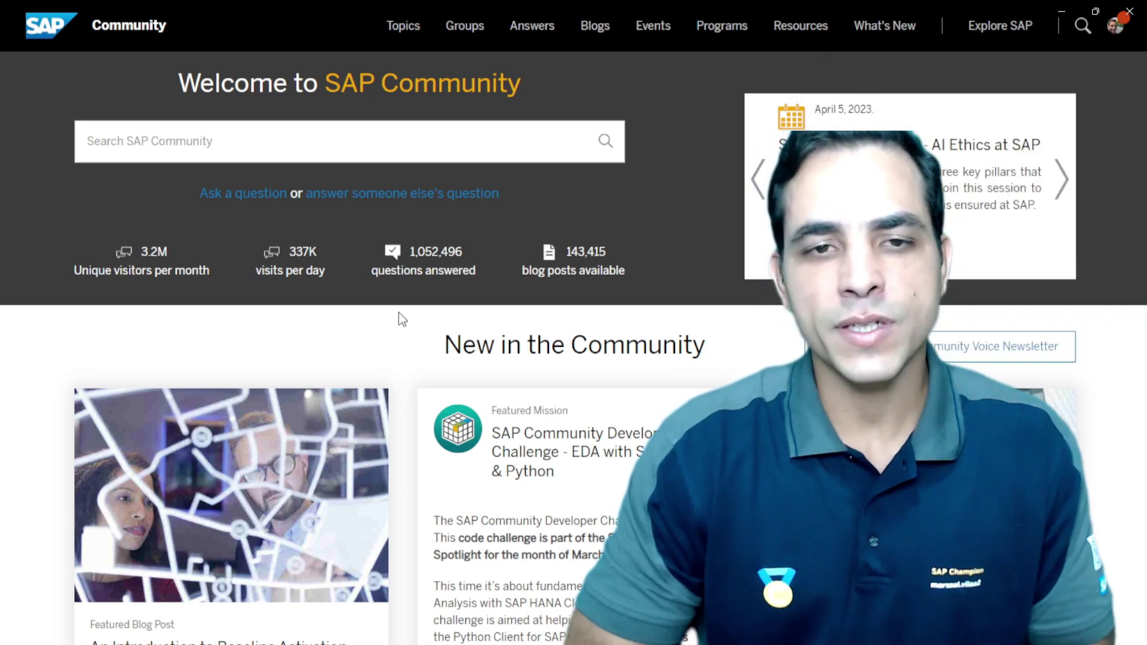
scroll(413, 320, down, 2)
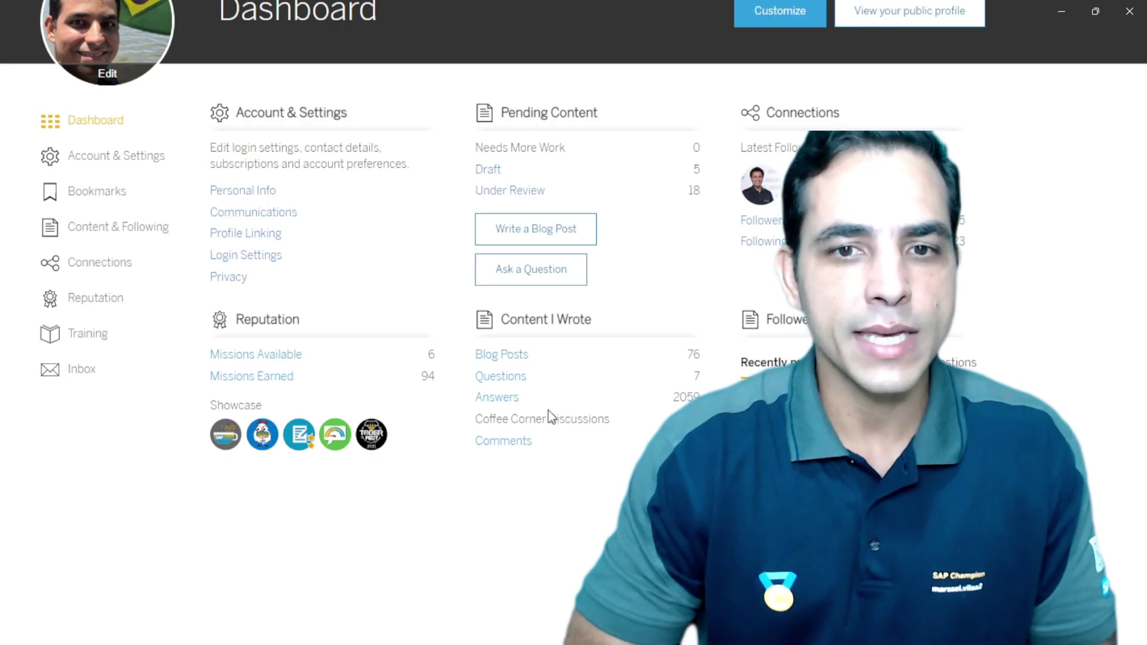
drag(679, 397, 673, 397)
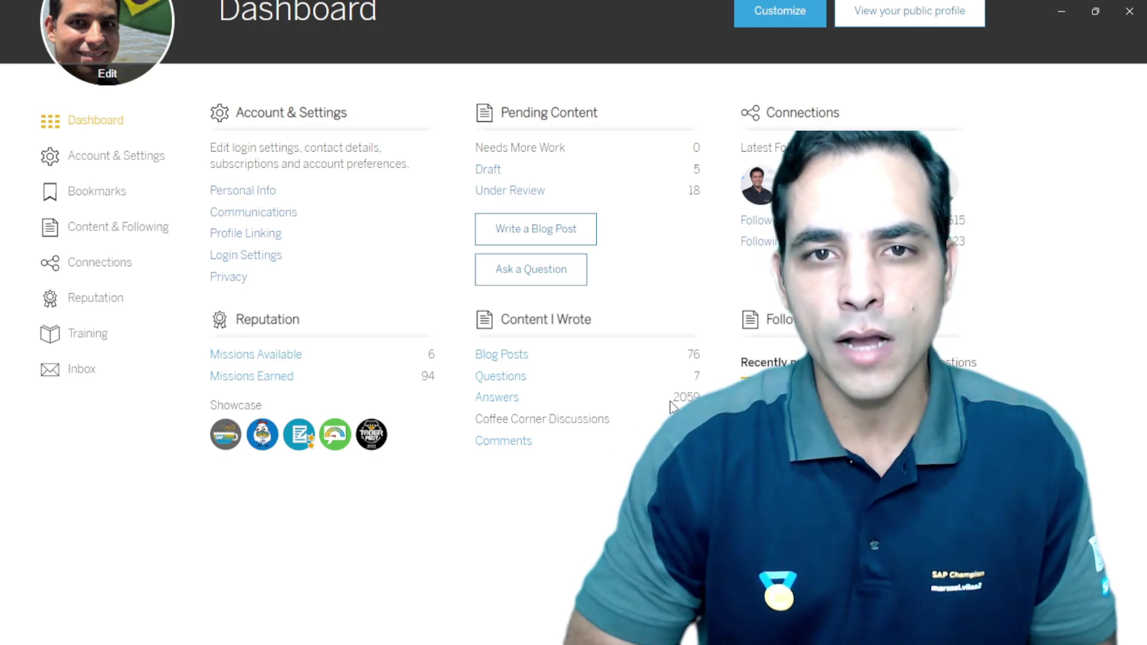
click(625, 456)
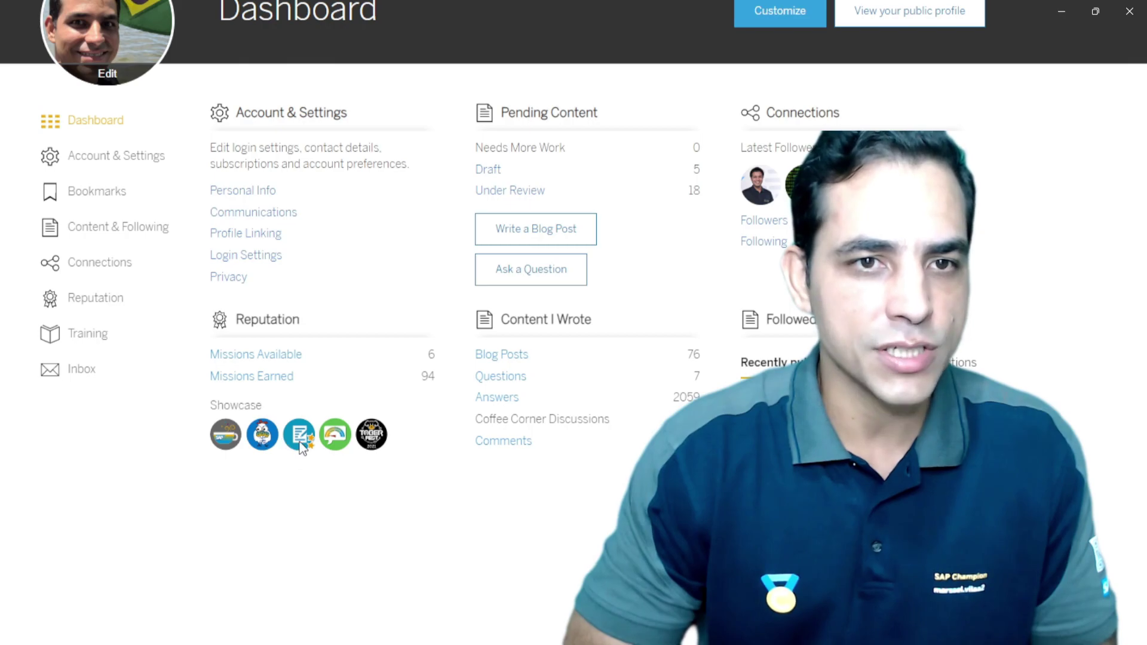
scroll(411, 420, up, 2)
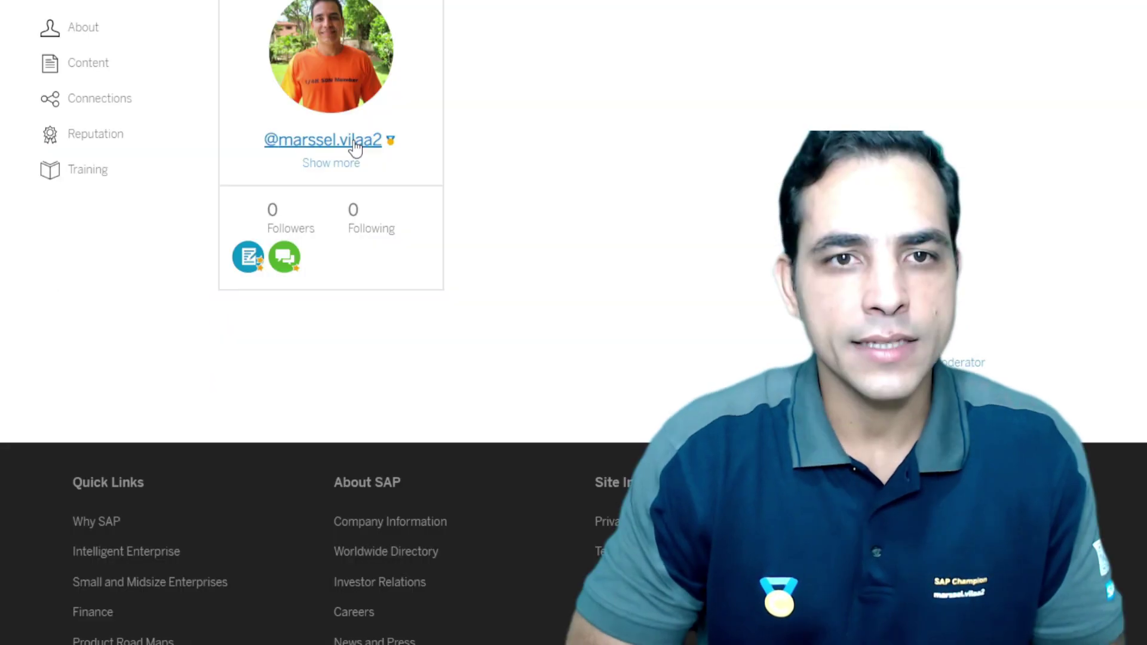
- Open the old merged S-user account's public profile
scroll(351, 146, up, 8)
scroll(340, 261, down, 7)
click(340, 261)
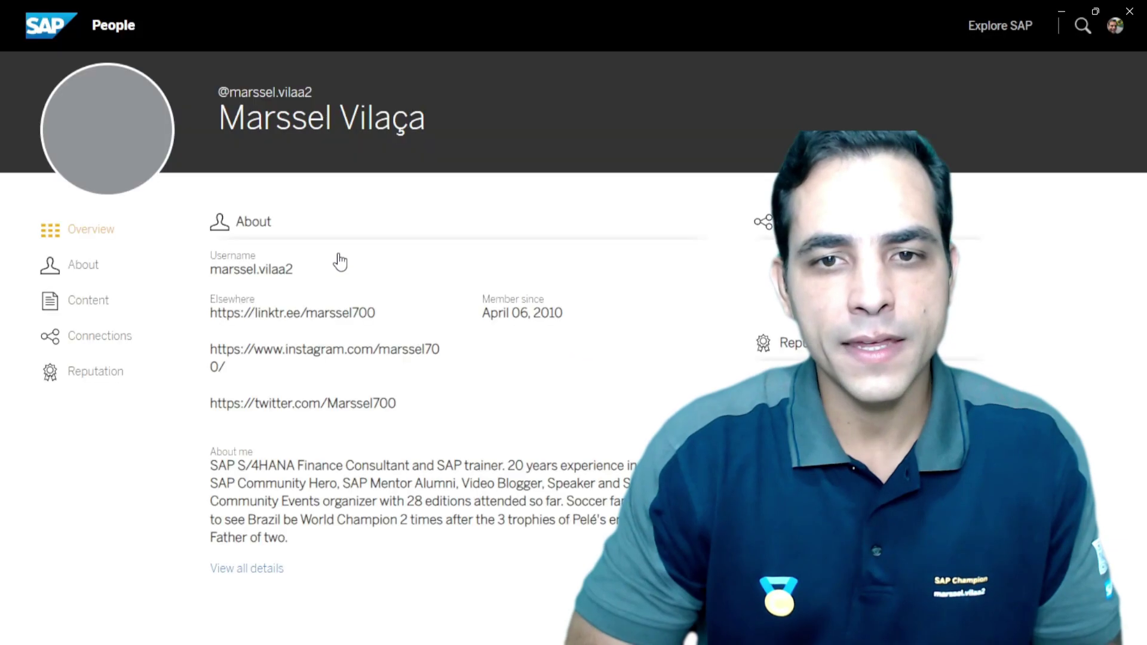
- Check the old profile's Linked profiles section and return to the primary profile showing 71 blog posts
scroll(337, 260, down, 9)
scroll(359, 267, up, 2)
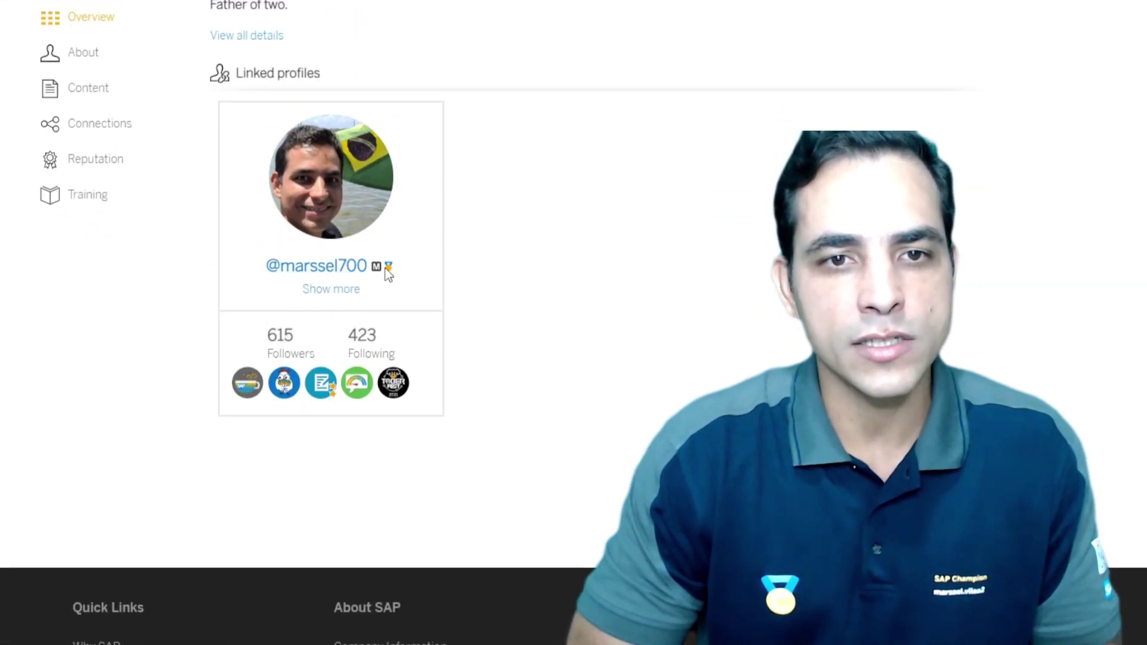
mouse_move(377, 272)
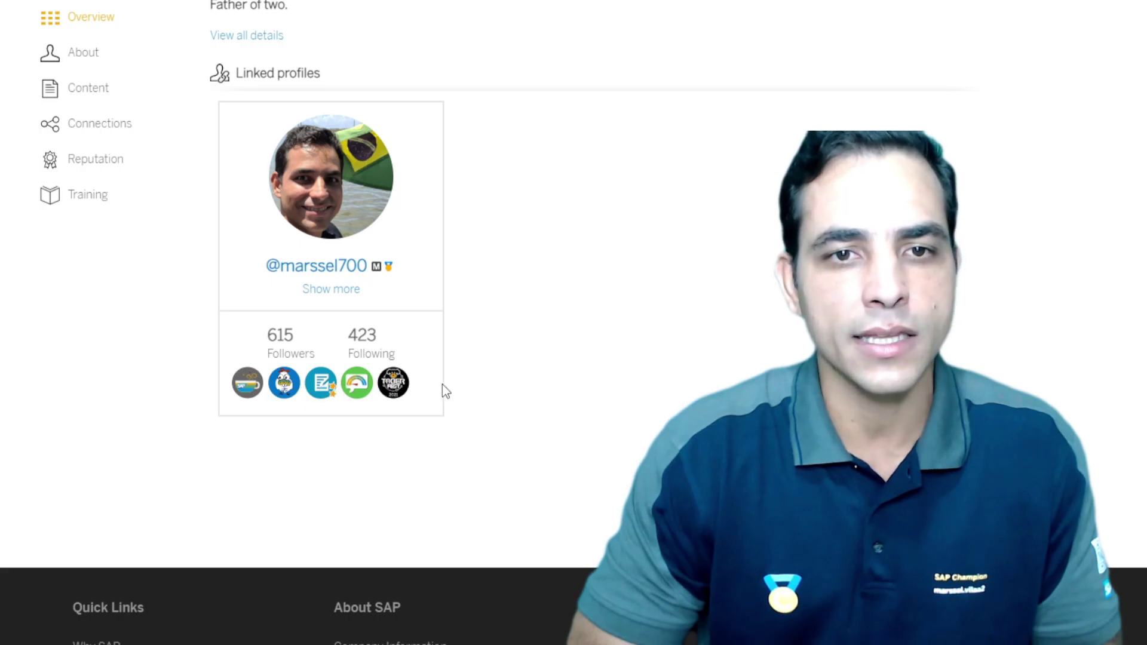
scroll(442, 388, up, 7)
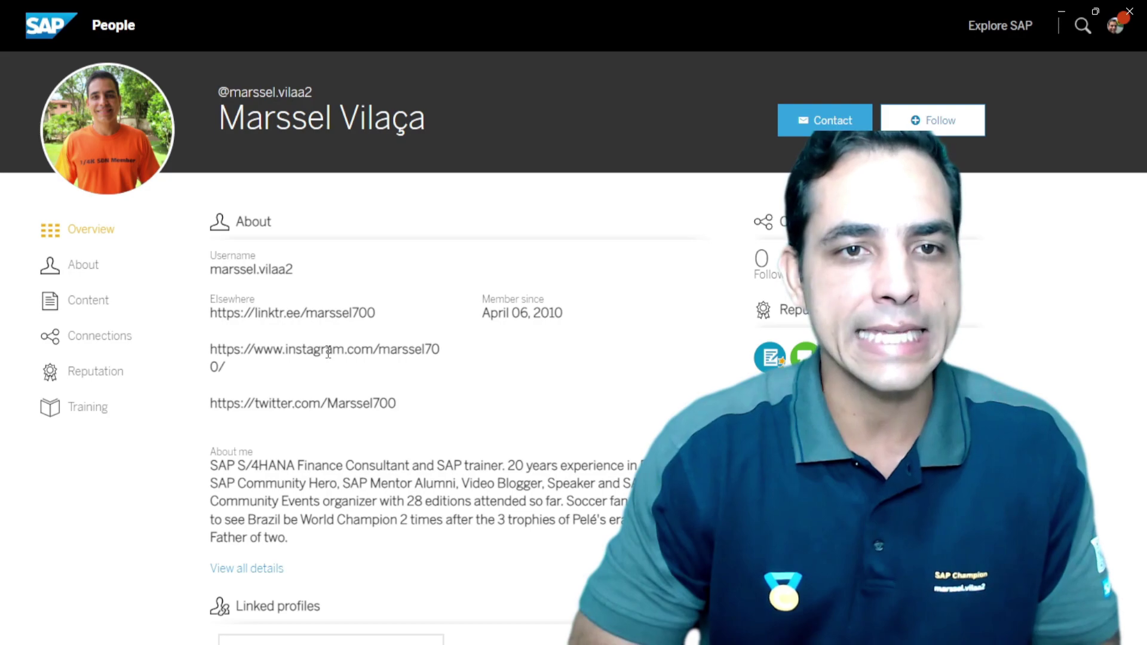
scroll(335, 347, down, 9)
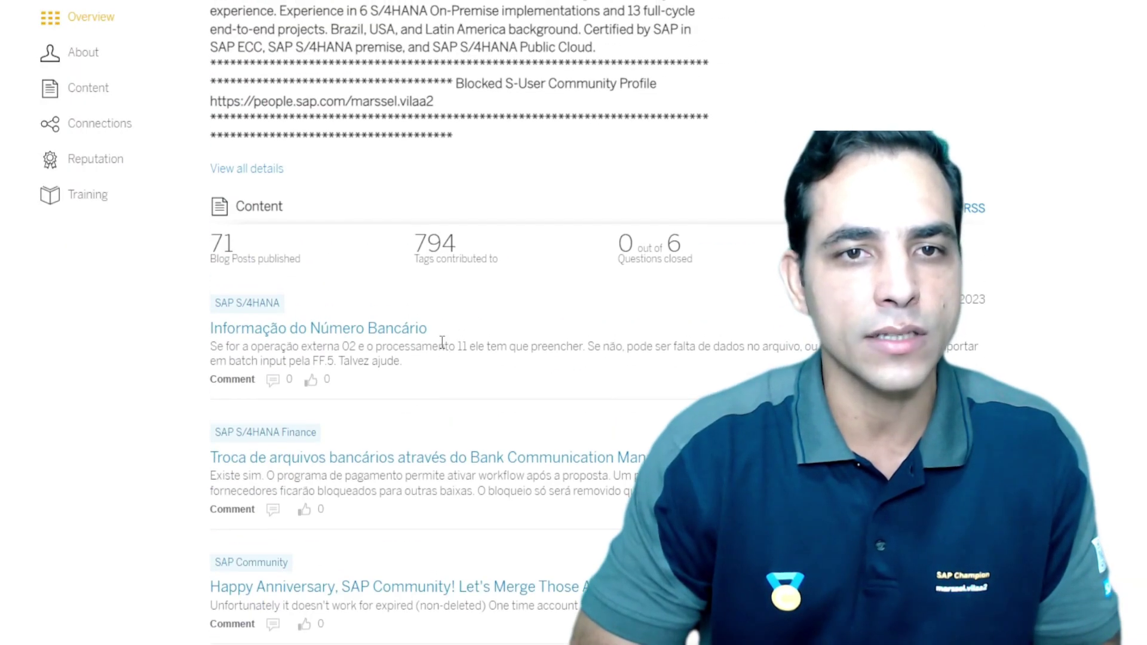
scroll(442, 342, up, 7)
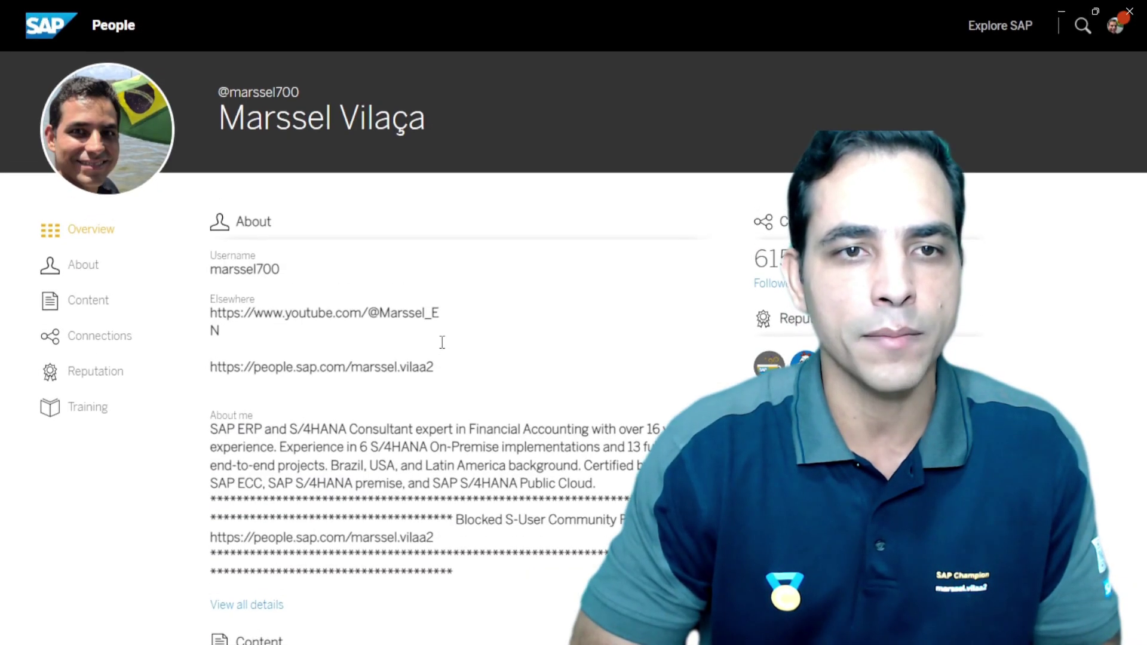
- Filter the profile's Content to Blog Posts and scroll the 76 results, including drafts
click(88, 300)
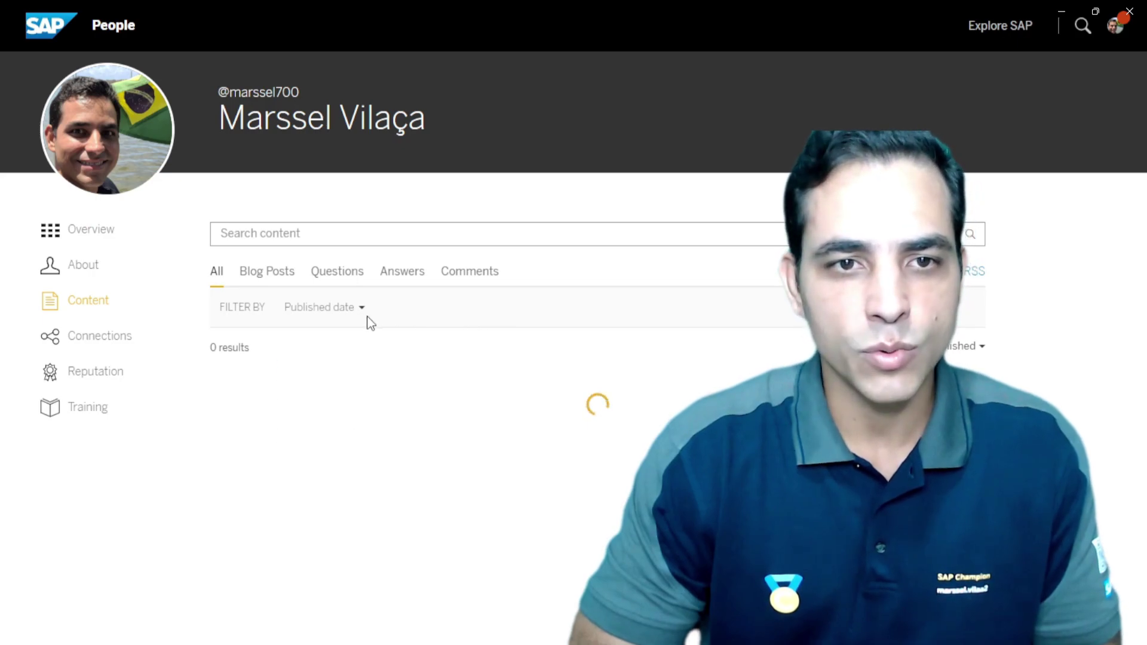
click(266, 275)
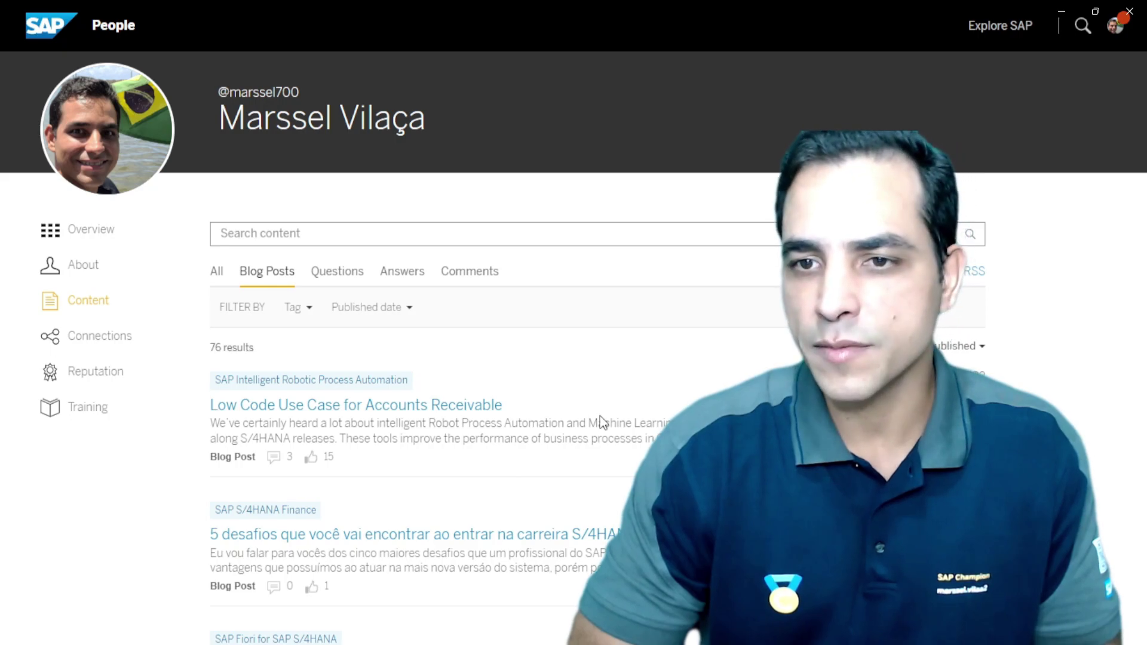
scroll(599, 416, down, 10)
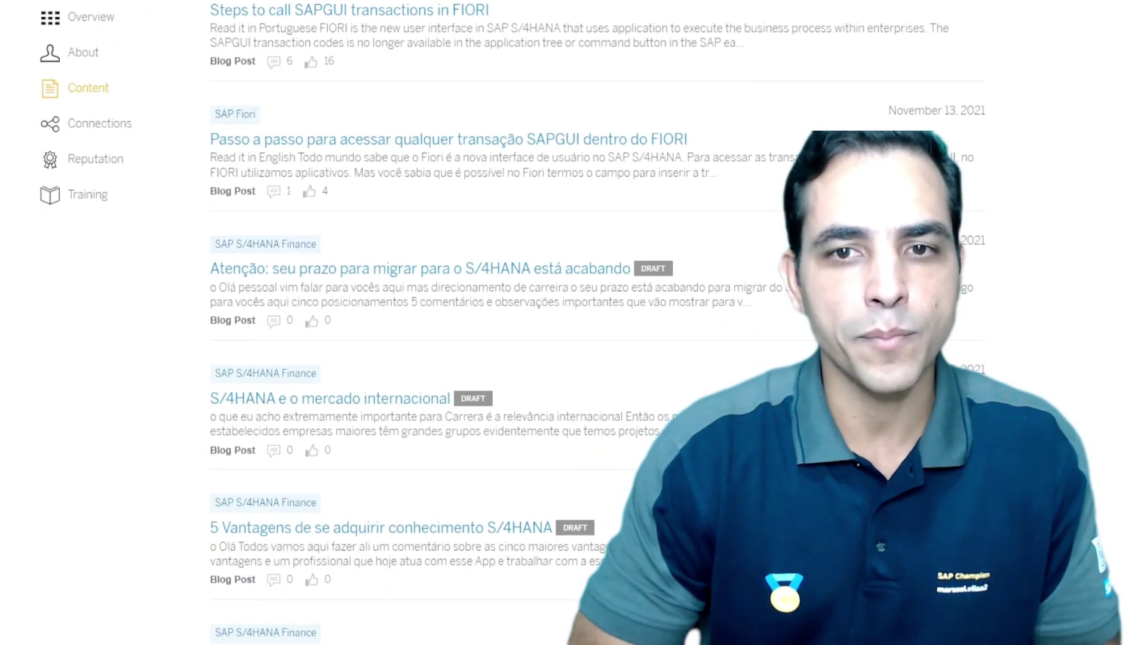